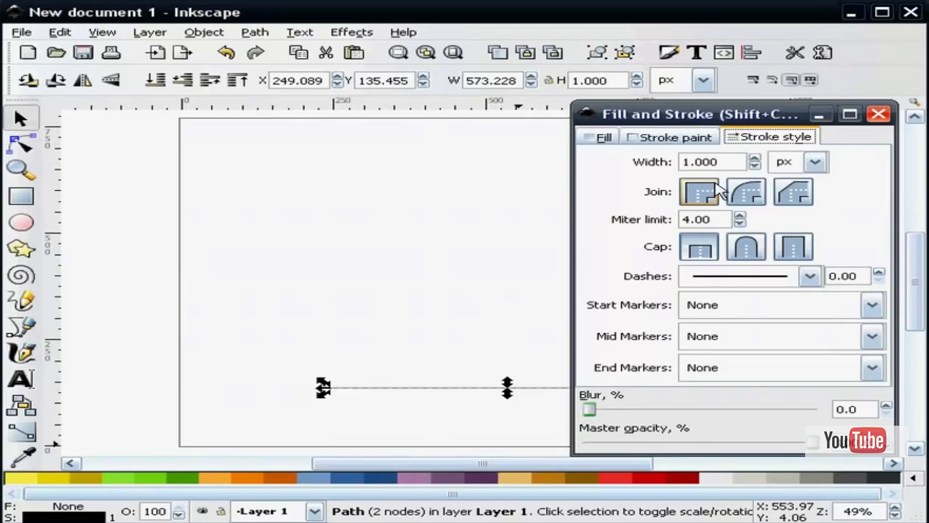
- Set the horizontal line's stroke width to 3 px with a round join and a round cap, and close the stroke settings
key("Tab")
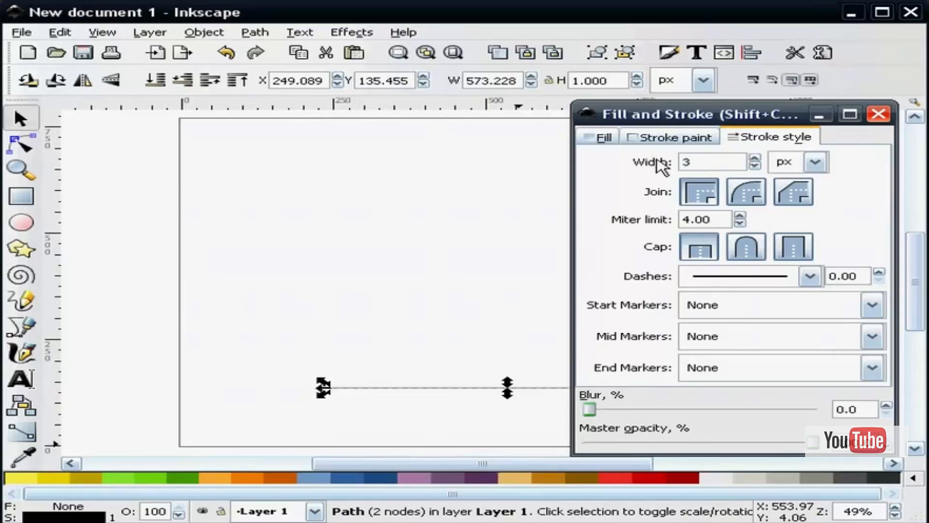
left_click(751, 196)
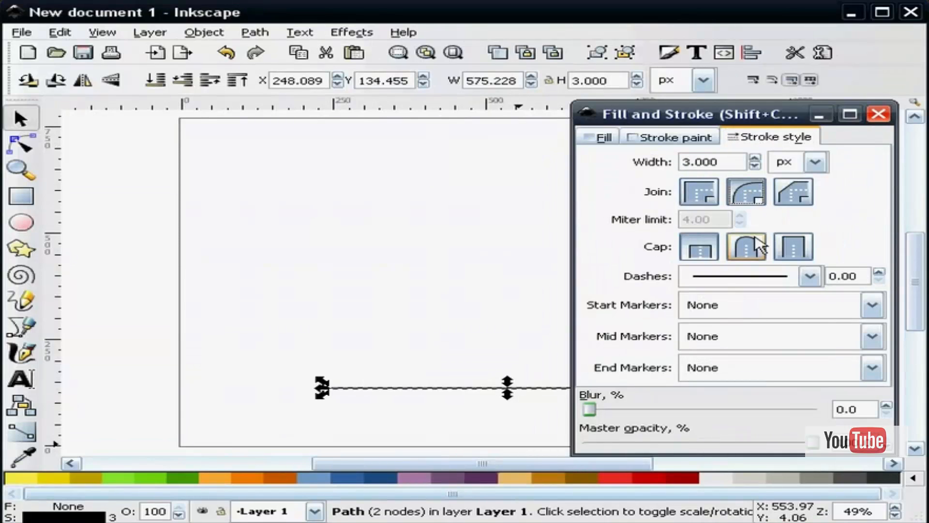
left_click(755, 245)
left_click(878, 115)
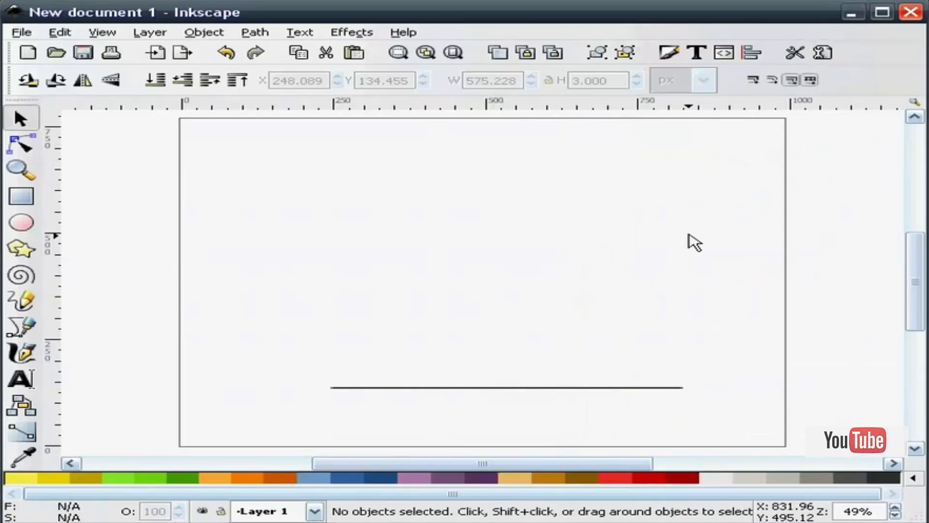
left_click(424, 388)
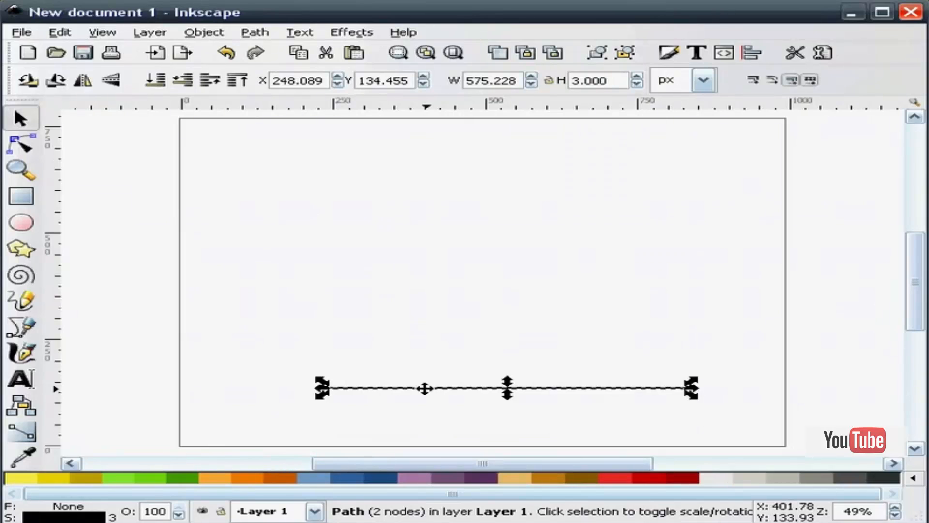
left_click(425, 389)
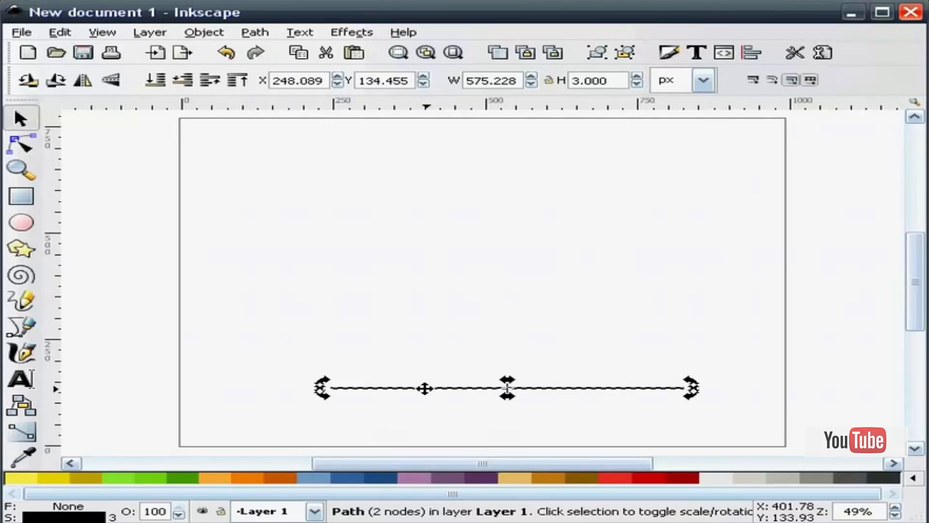
left_click(20, 119)
left_click(333, 279)
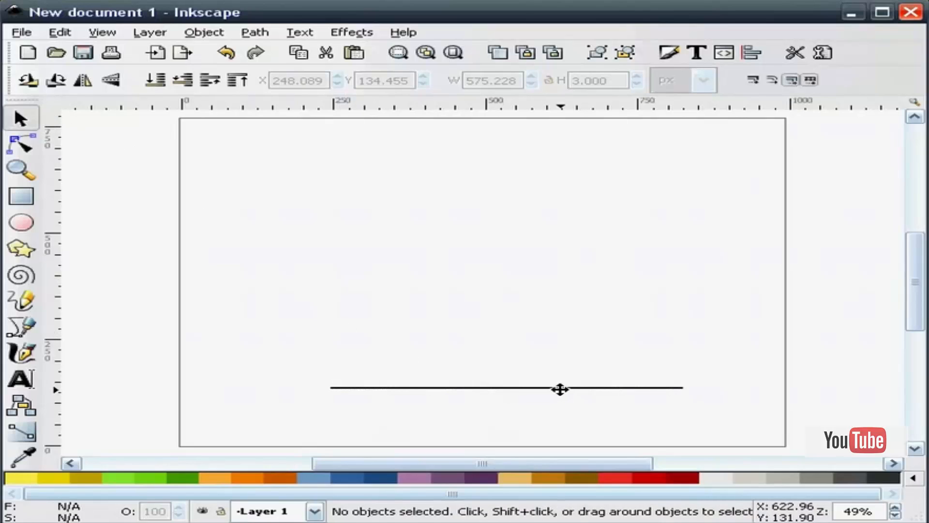
- Create a copy of the horizontal line rotated about 15° counterclockwise around the line's left endpoint, leaving the original in place
left_click(560, 389)
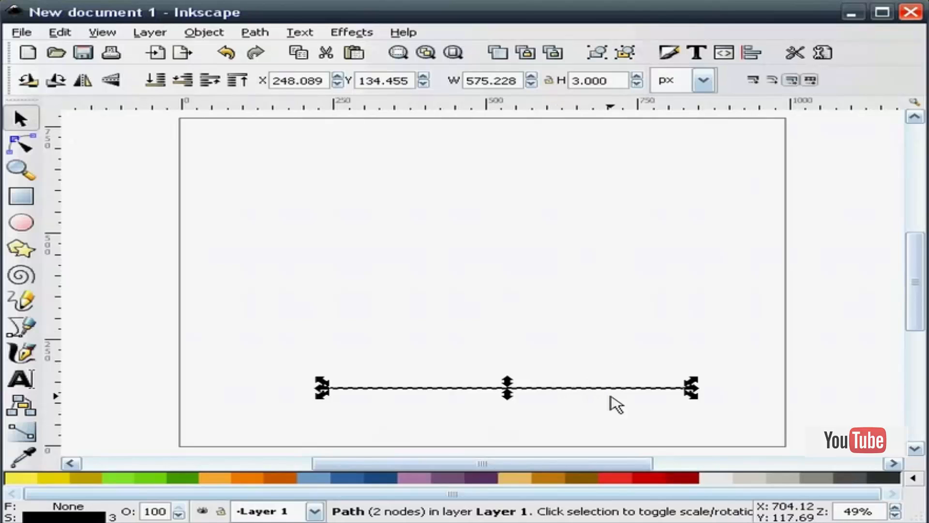
left_click(587, 388)
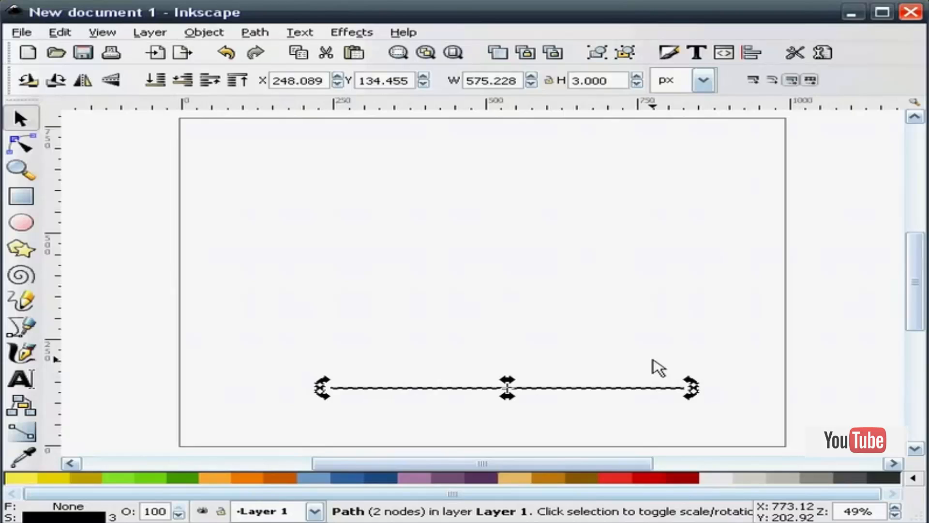
key("shift")
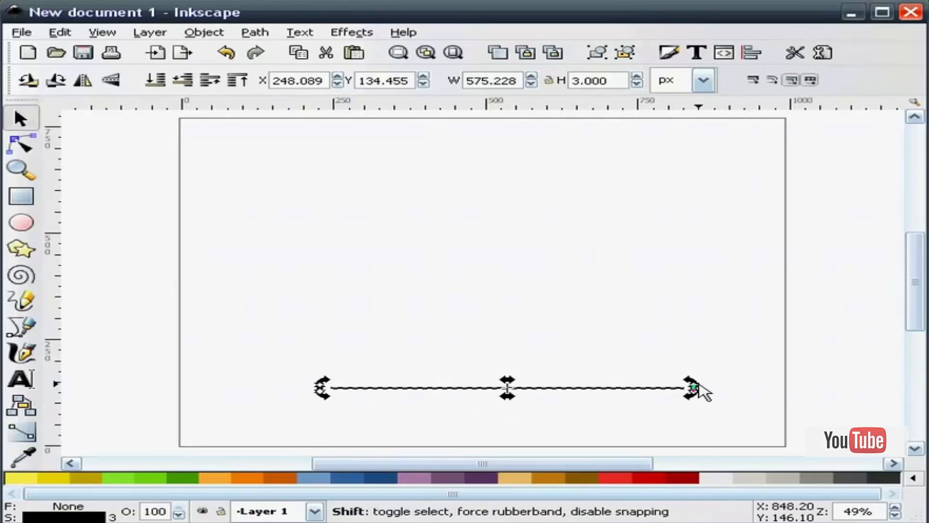
left_click_drag(692, 384, 659, 349)
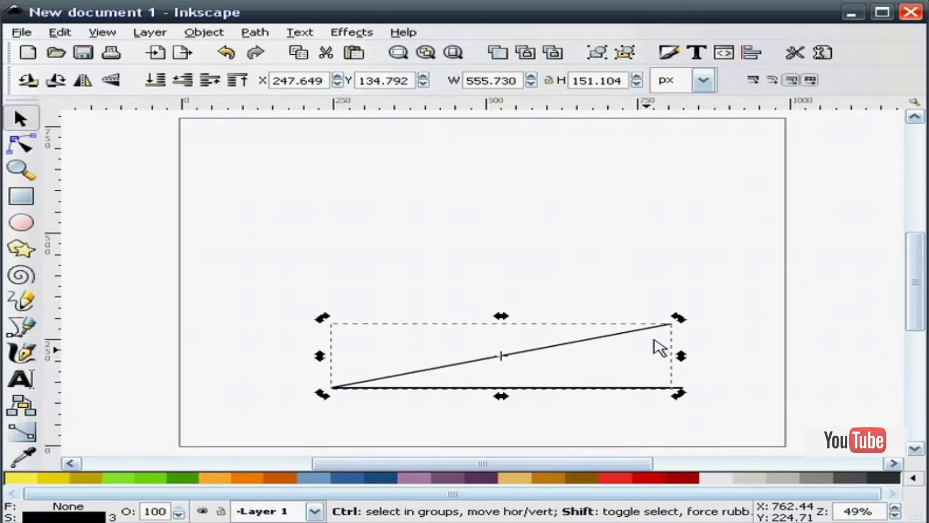
key("Escape")
- Create a second copy of the horizontal line, rotated about 30° counterclockwise around its left endpoint
left_click(651, 389)
left_click(635, 387)
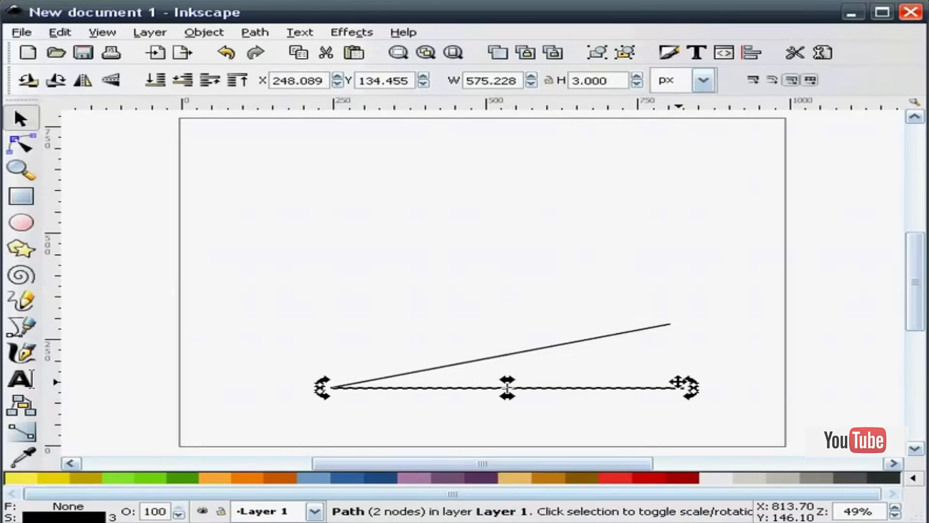
left_click_drag(691, 386, 625, 296)
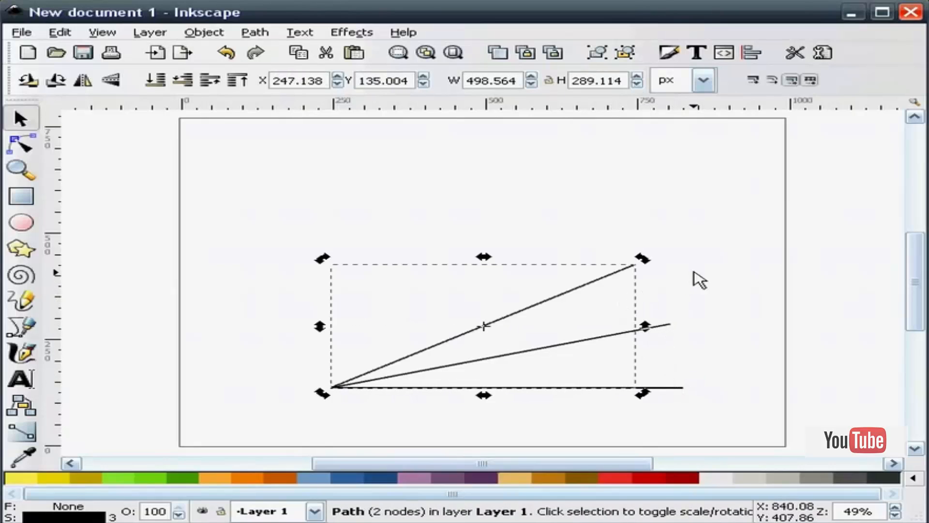
key("Escape")
- Create a third copy of the horizontal line, rotated about 45° counterclockwise around its left endpoint
left_click(657, 387)
left_click(658, 387)
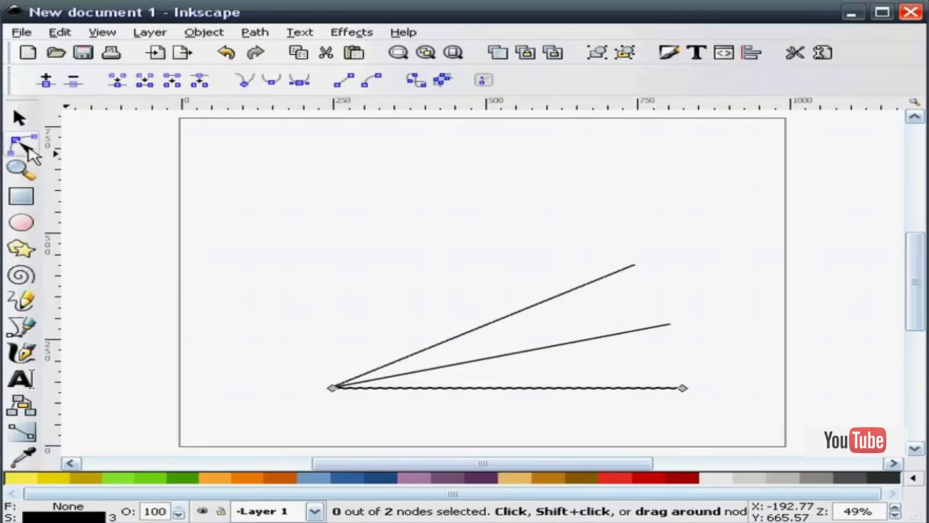
left_click(17, 119)
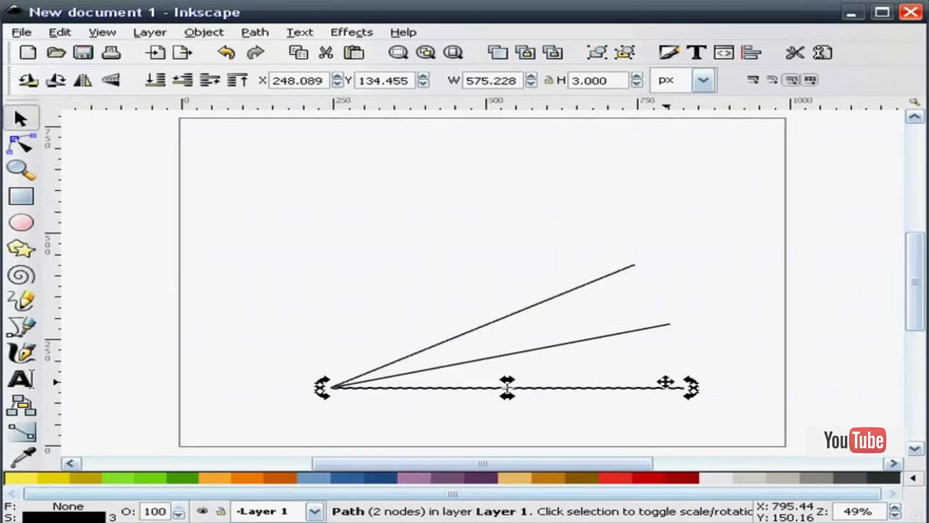
left_click_drag(690, 386, 592, 247)
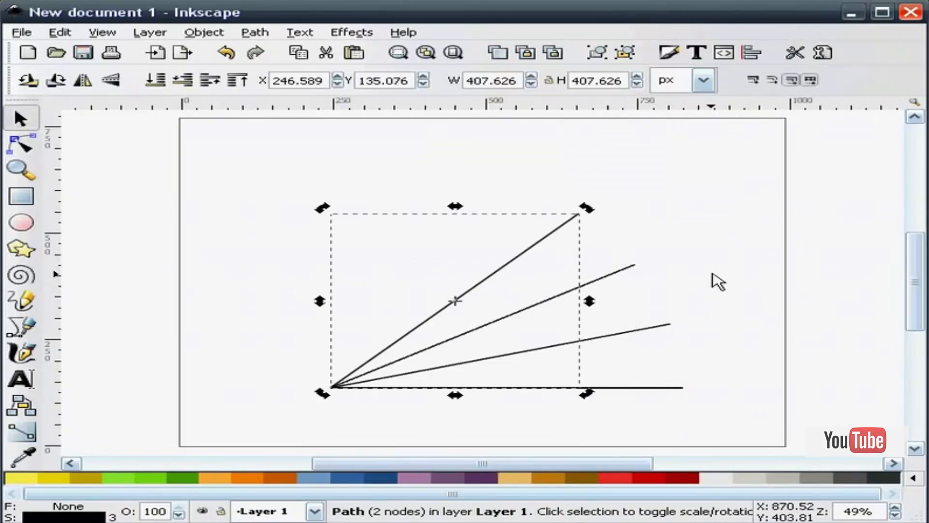
key("Escape")
- Create a fourth copy of the horizontal line, rotated about 60° counterclockwise around its left endpoint
left_click(657, 388)
left_click(657, 389)
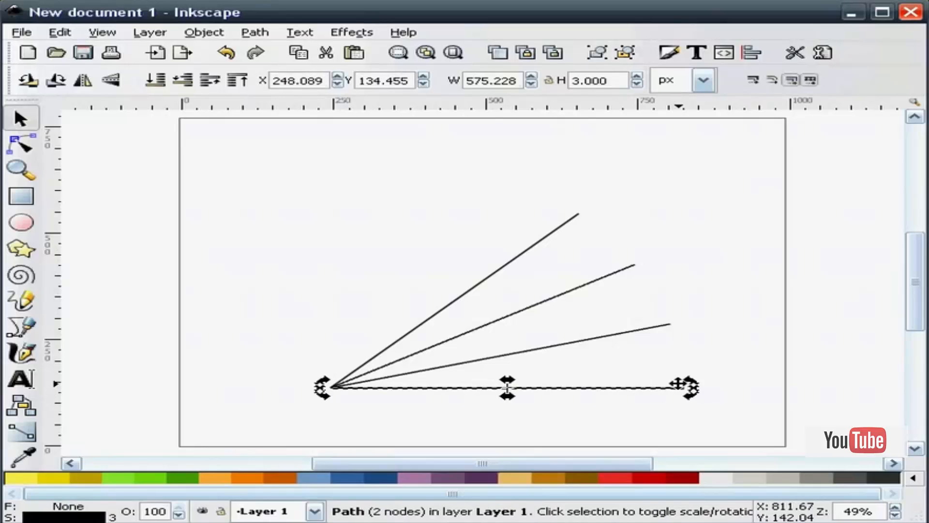
left_click_drag(691, 385, 493, 224)
key("Escape")
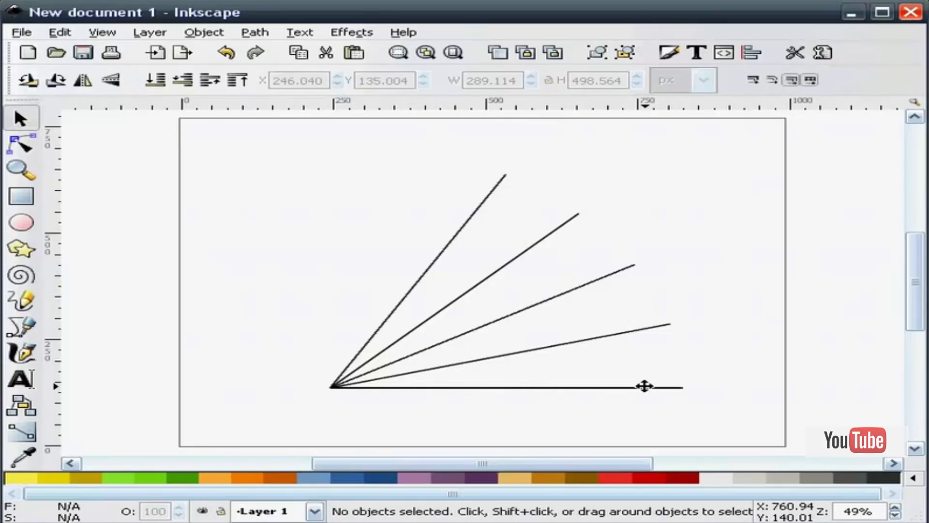
- Create a fifth copy of the horizontal line, rotated about 75° counterclockwise around its left endpoint
left_click(644, 385)
left_click(644, 386)
left_click_drag(691, 386, 473, 208)
key("Escape")
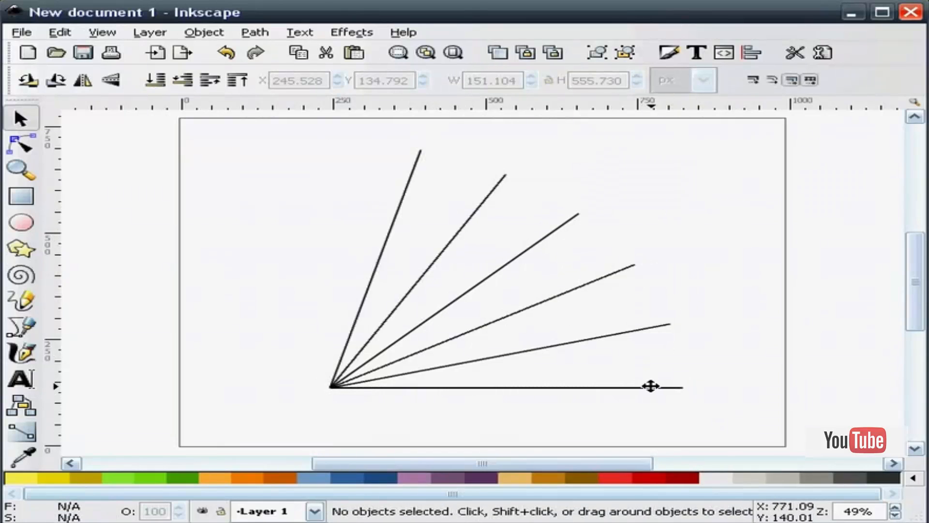
- Create a sixth copy of the horizontal line, rotated 90° counterclockwise around its left endpoint so that it stands vertical
left_click(651, 386)
left_click(650, 386)
left_click_drag(690, 386, 358, 193)
key("Escape")
- Move the whole fan of seven lines together slightly down and to the left on the page, and deselect it
left_click_drag(286, 425, 749, 141)
left_click_drag(479, 215, 473, 235)
left_click(612, 186)
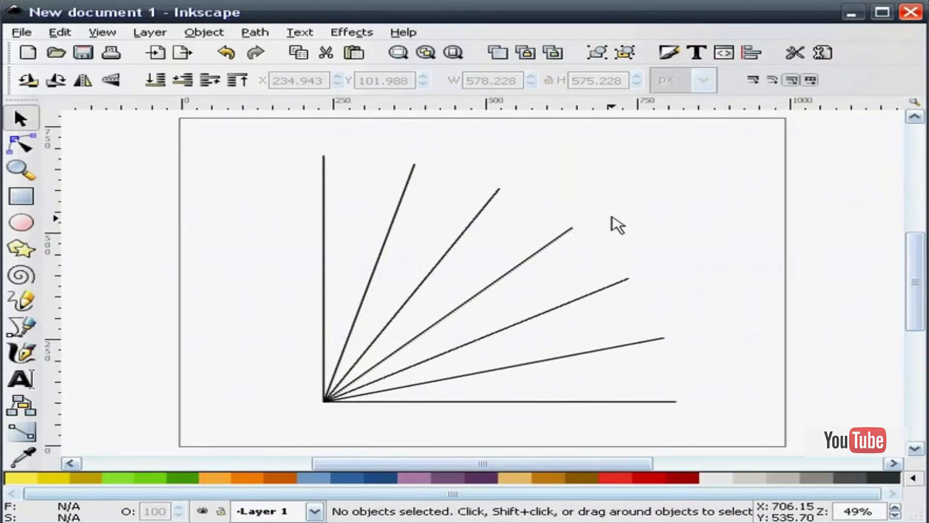
- Turn on snapping to object nodes and snapping nodes to objects in the document properties
left_click(22, 33)
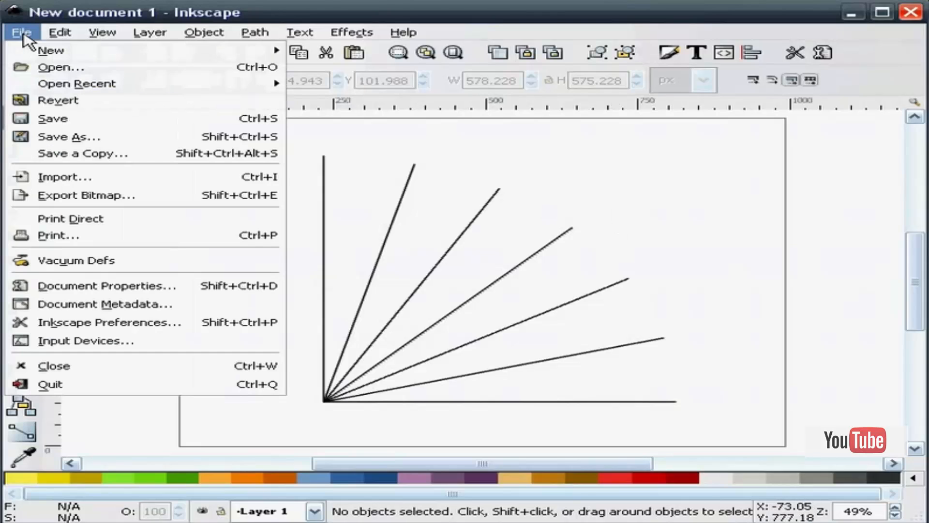
left_click(102, 286)
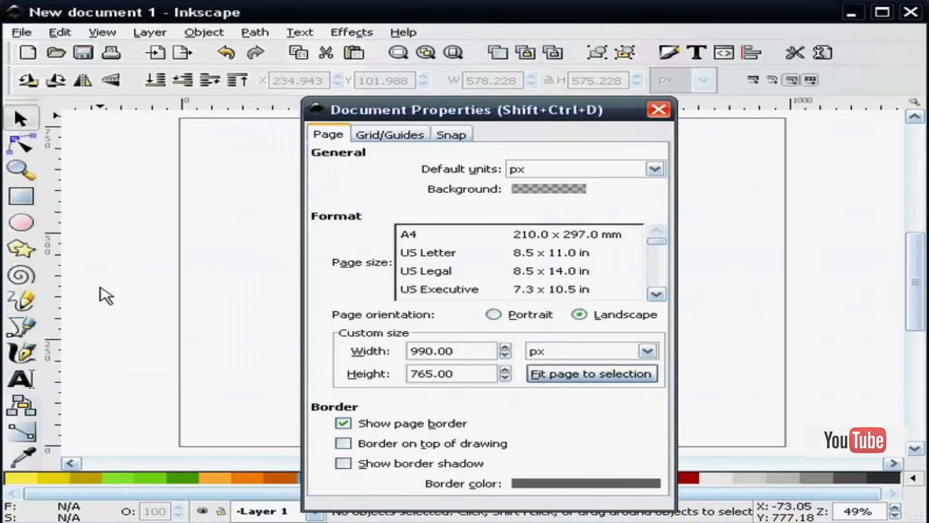
left_click(451, 135)
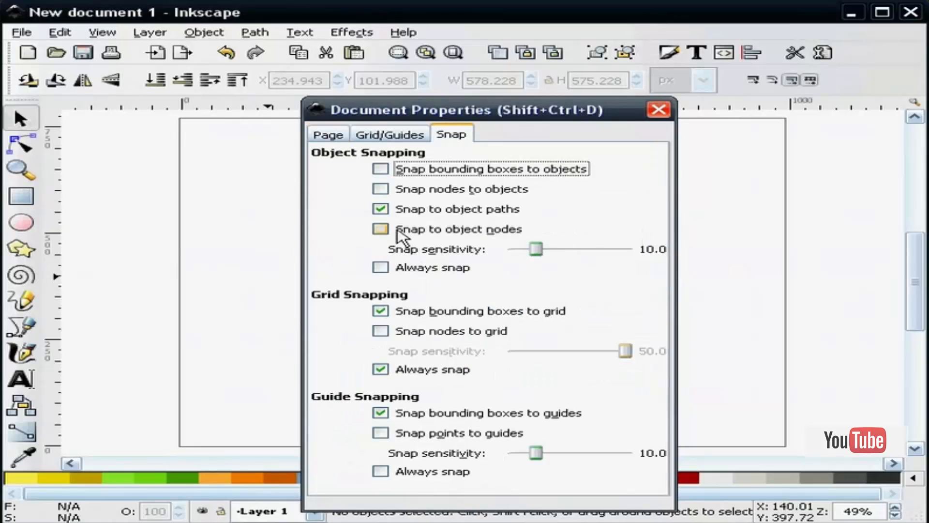
left_click(381, 229)
left_click(380, 189)
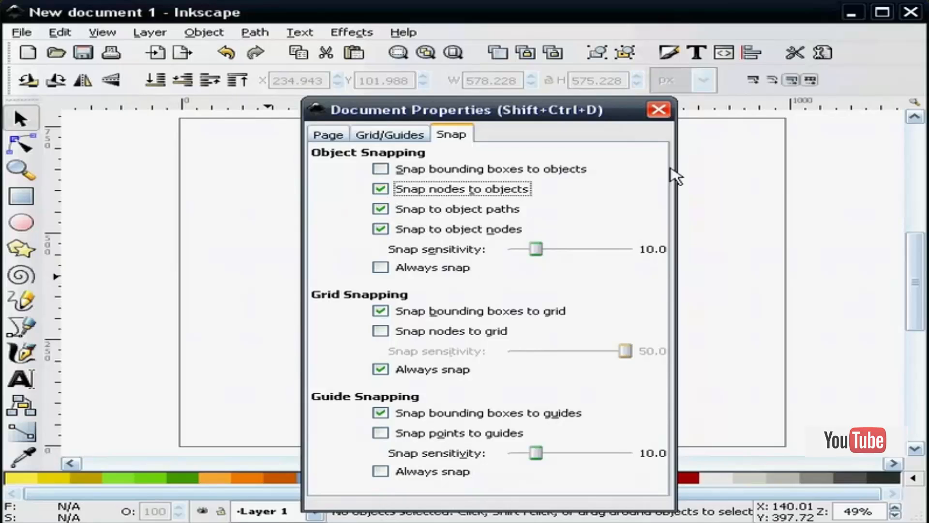
left_click(663, 109)
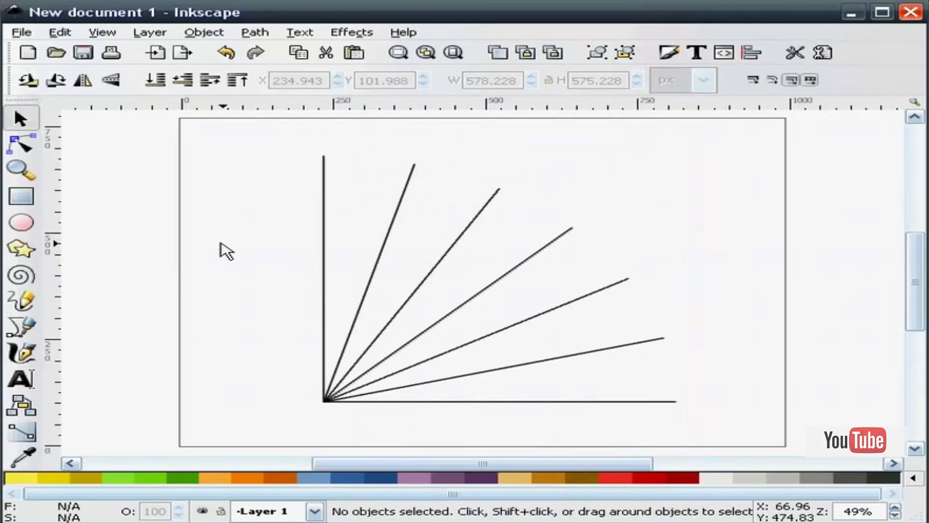
- Draw an open path of straight segments joining the outer tips of all seven lines, from the horizontal line to the vertical one
left_click(22, 327)
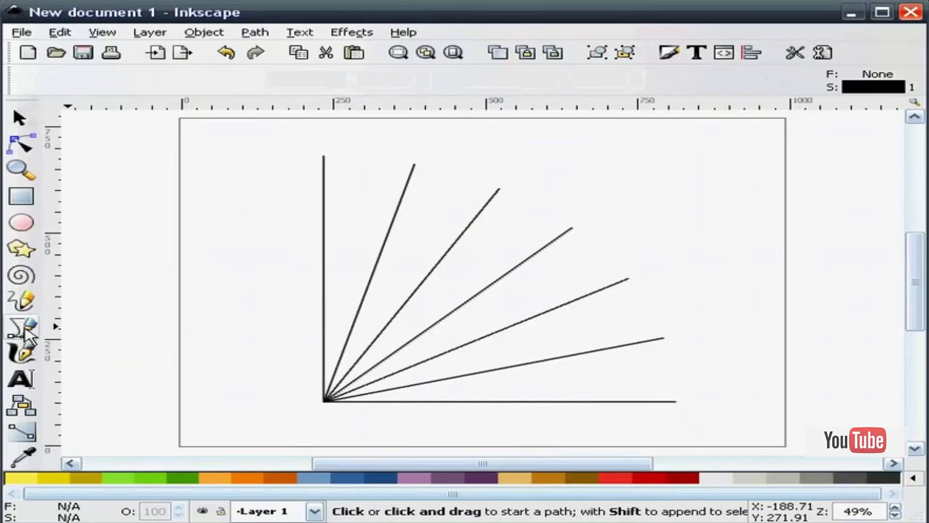
left_click(677, 401)
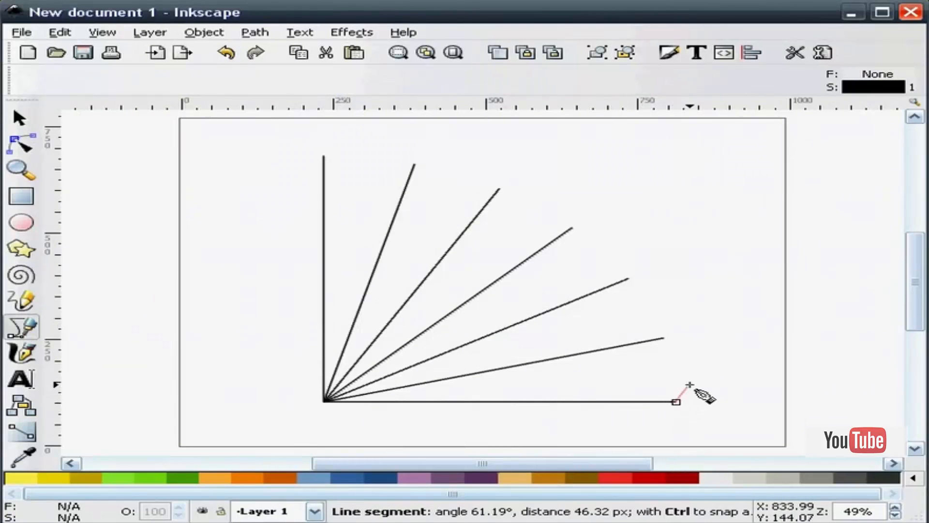
left_click(665, 338)
left_click(629, 279)
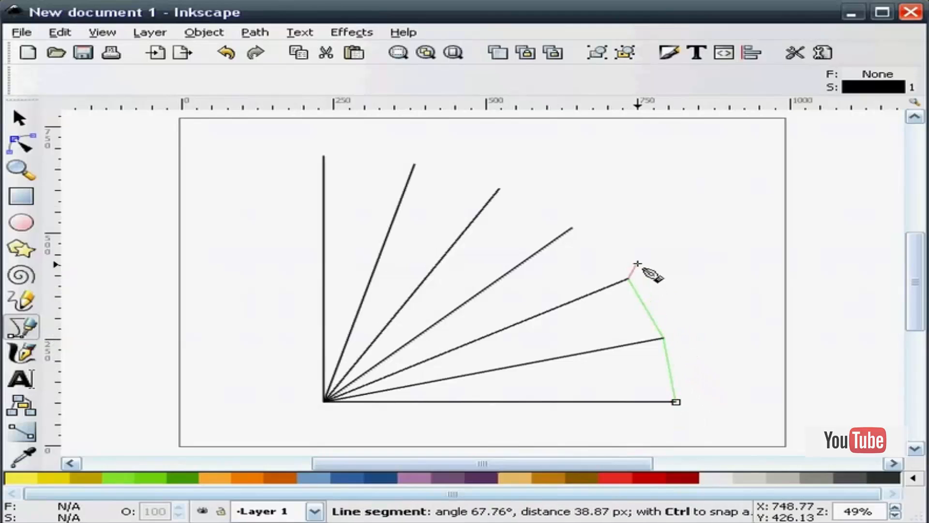
left_click(572, 228)
left_click(500, 189)
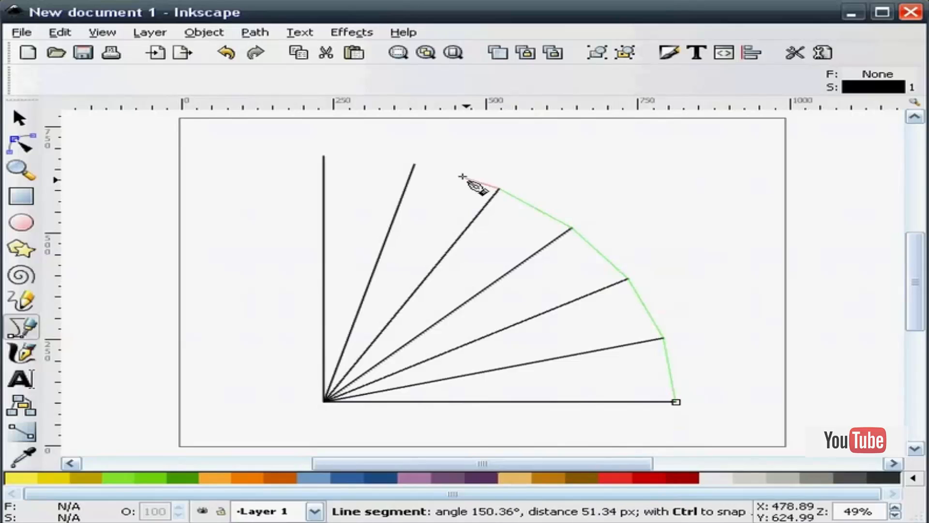
left_click(415, 165)
left_click(324, 156)
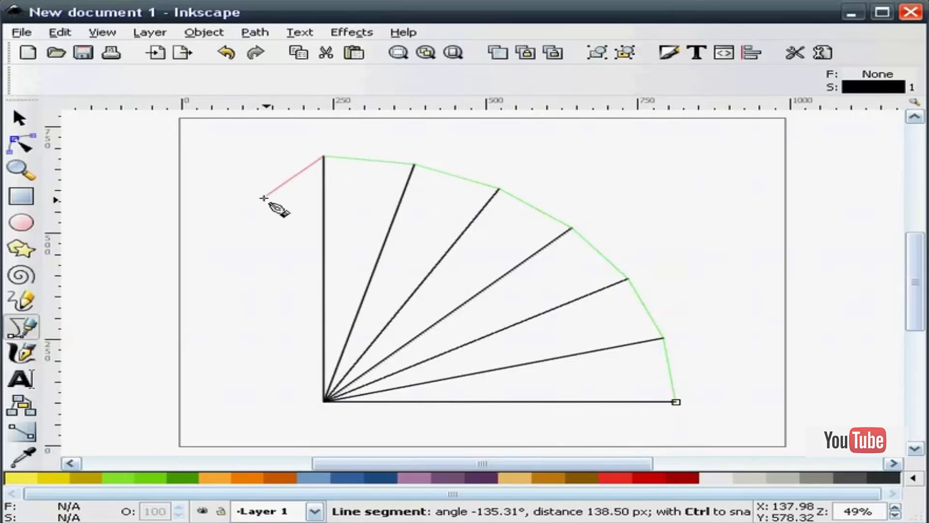
right_click(264, 199)
left_click(19, 117)
left_click(231, 303)
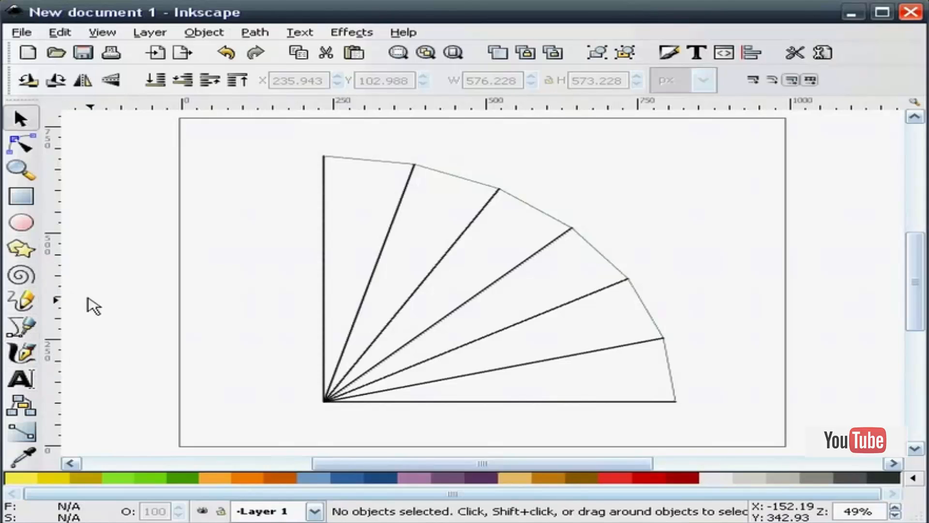
- Examine up close how the outline's end node sits on the right end of the horizontal line
left_click(20, 170)
left_click_drag(691, 409, 649, 384)
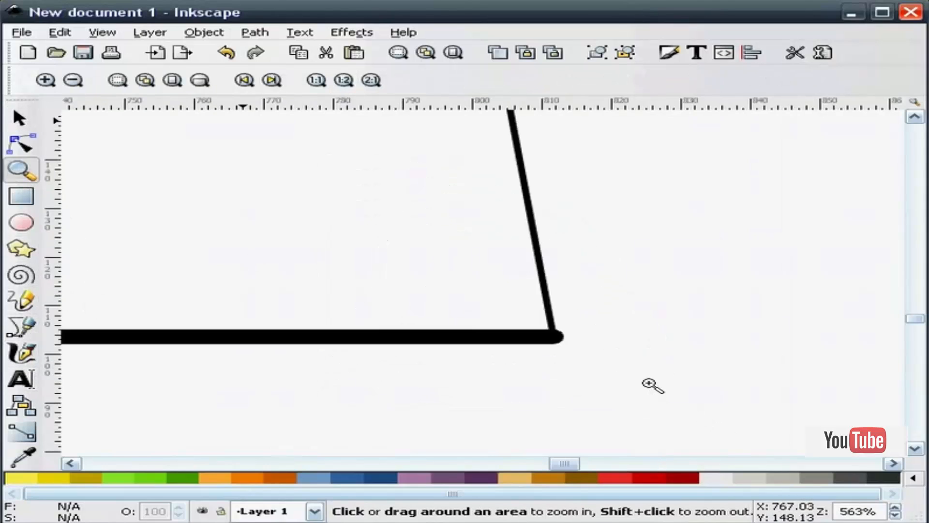
left_click(19, 118)
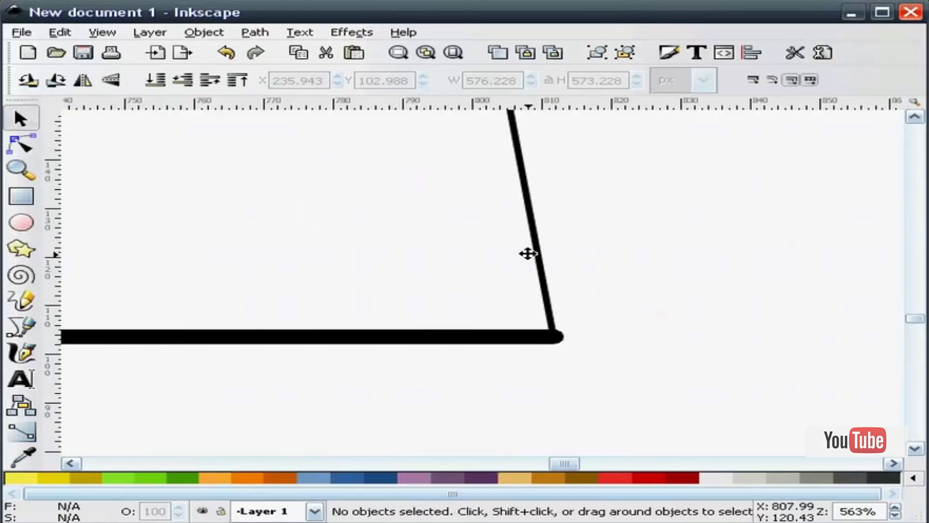
left_click(527, 254)
left_click(21, 144)
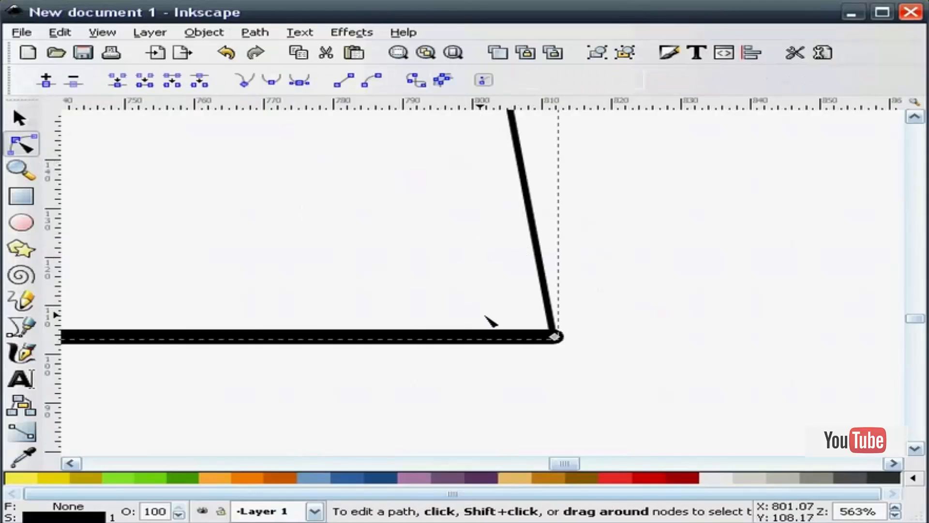
mouse_move(558, 337)
left_mouse_down()
mouse_move(543, 336)
mouse_move(555, 336)
left_mouse_up()
left_click(20, 118)
left_click(611, 230)
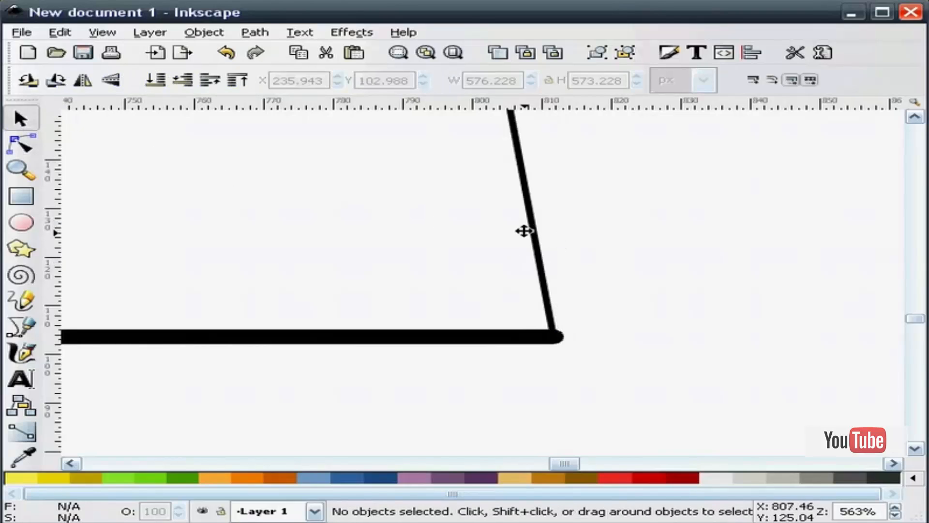
- Give the outline path joining the line tips a 3 px stroke with round joins and round caps, and deselect it
left_click(531, 231)
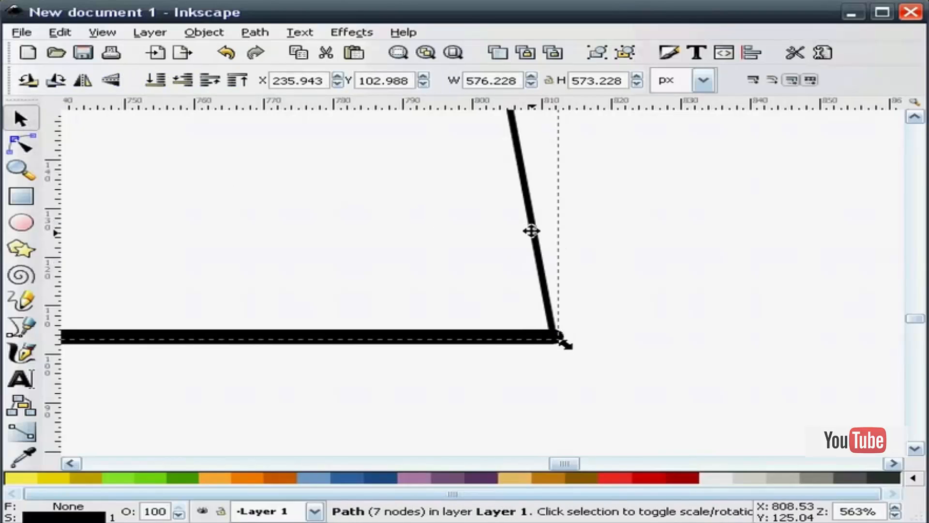
left_click(110, 515)
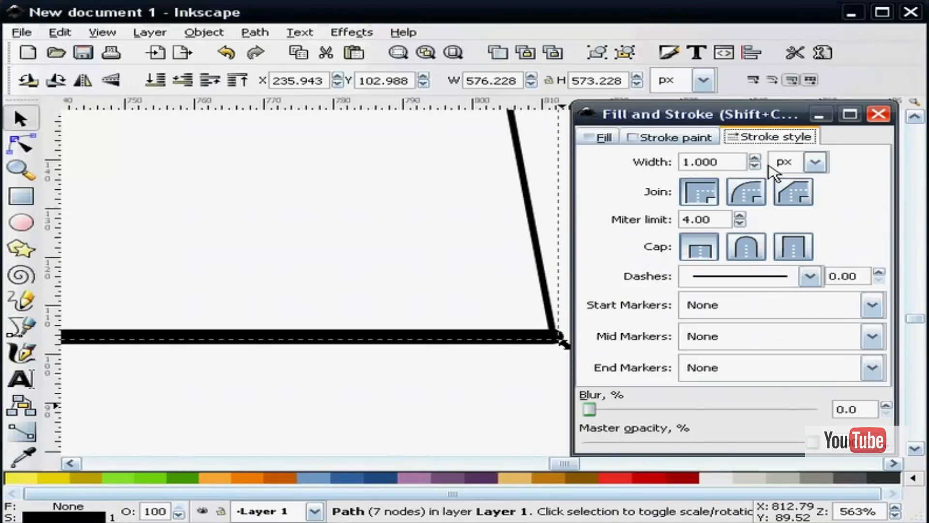
left_click_drag(729, 166, 655, 165)
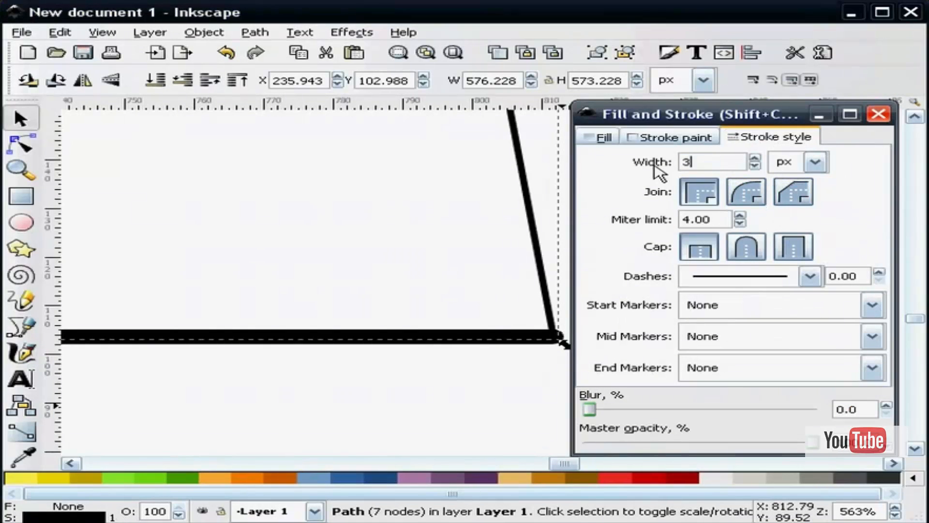
type("3")
left_click(745, 192)
left_click(746, 247)
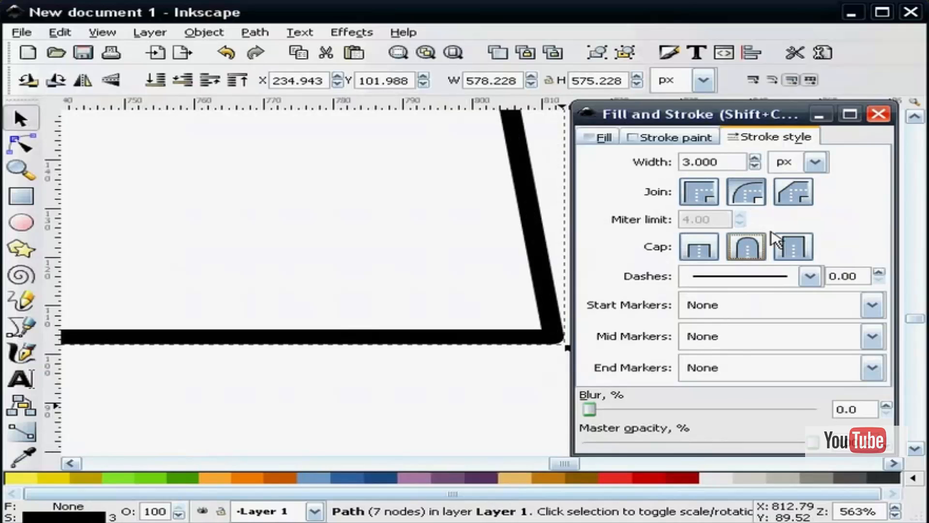
left_click(878, 115)
left_click(788, 240)
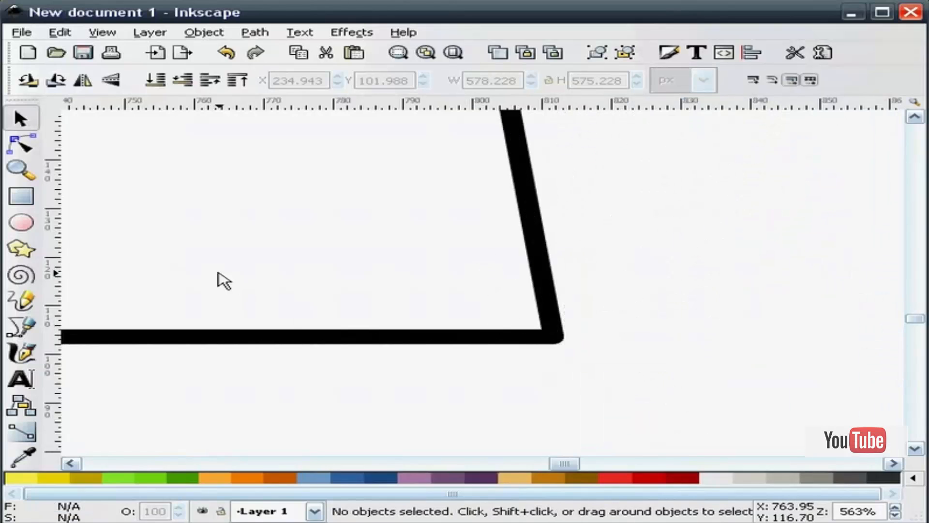
- Bend all six straight segments of the outline path slightly inward toward the fan's corner, forming a scalloped edge, and deselect it
left_click(21, 170)
left_click(172, 79)
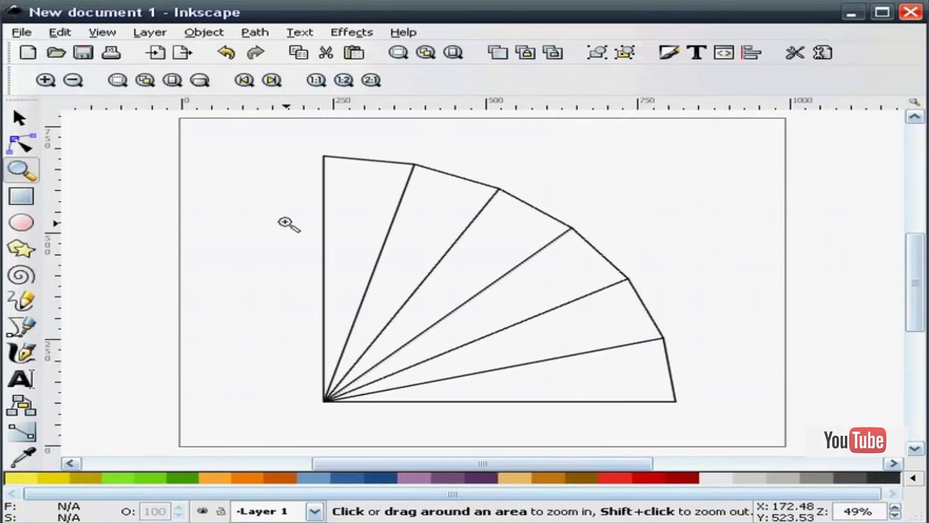
left_click(21, 120)
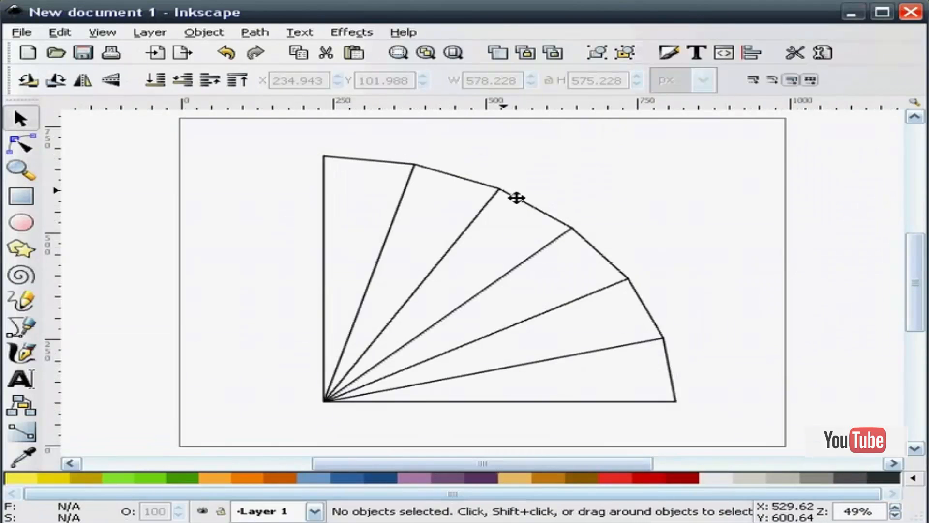
left_click(367, 163)
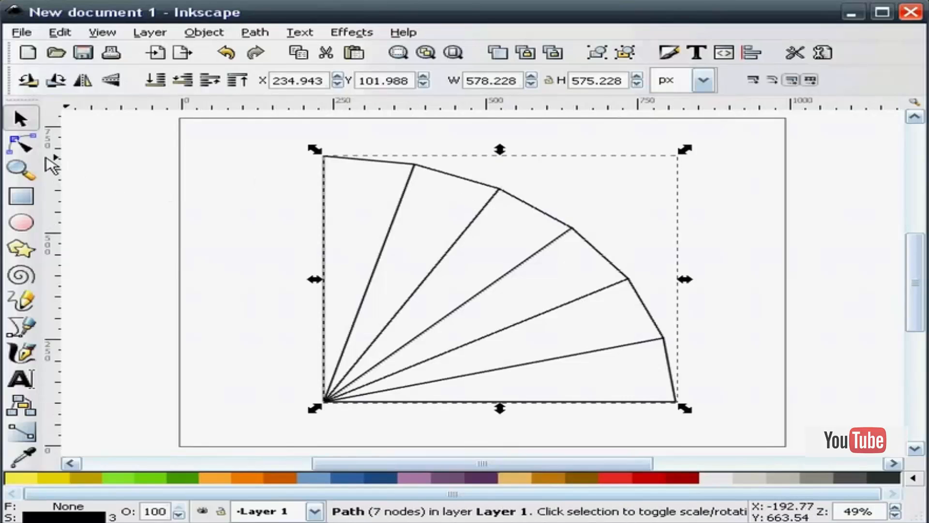
left_click(21, 148)
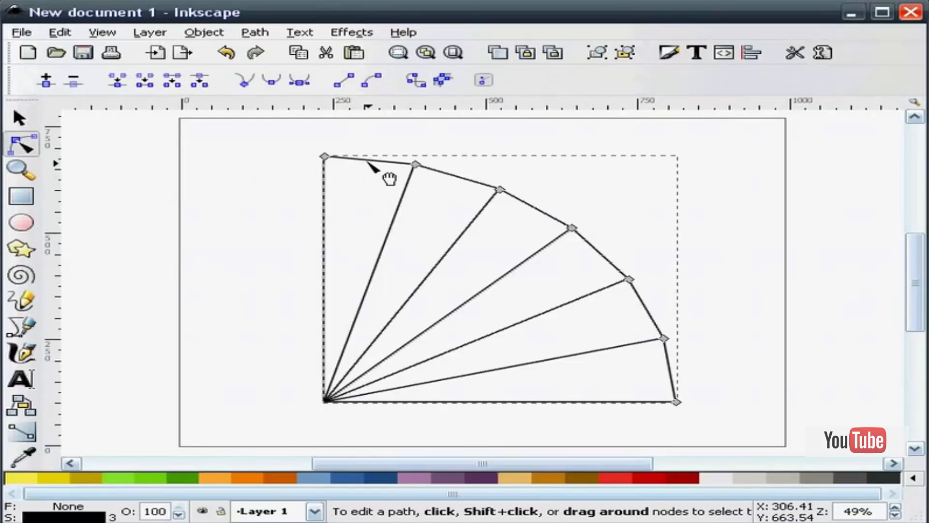
left_click_drag(363, 162, 368, 173)
left_click_drag(453, 177, 454, 190)
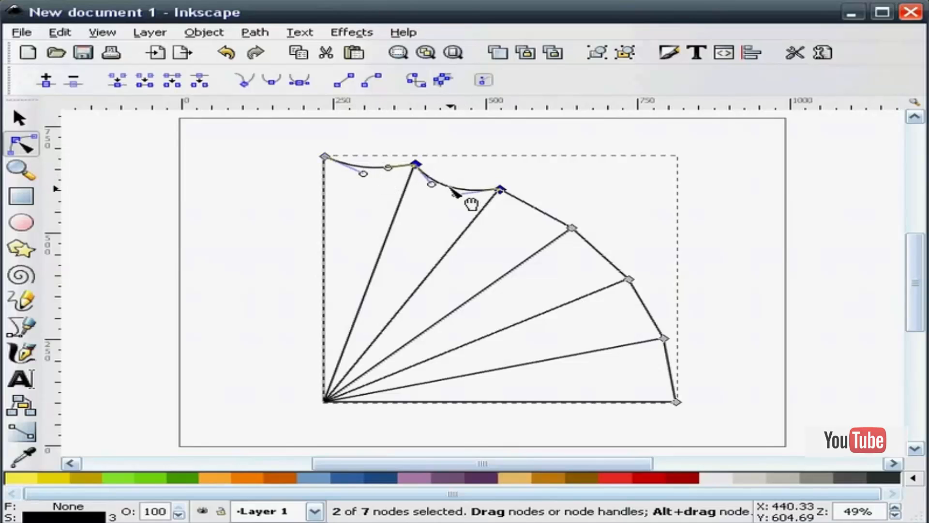
left_click_drag(557, 224, 549, 234)
left_click_drag(621, 271, 607, 277)
left_click_drag(650, 314, 637, 316)
left_click_drag(671, 368, 655, 370)
left_click(20, 118)
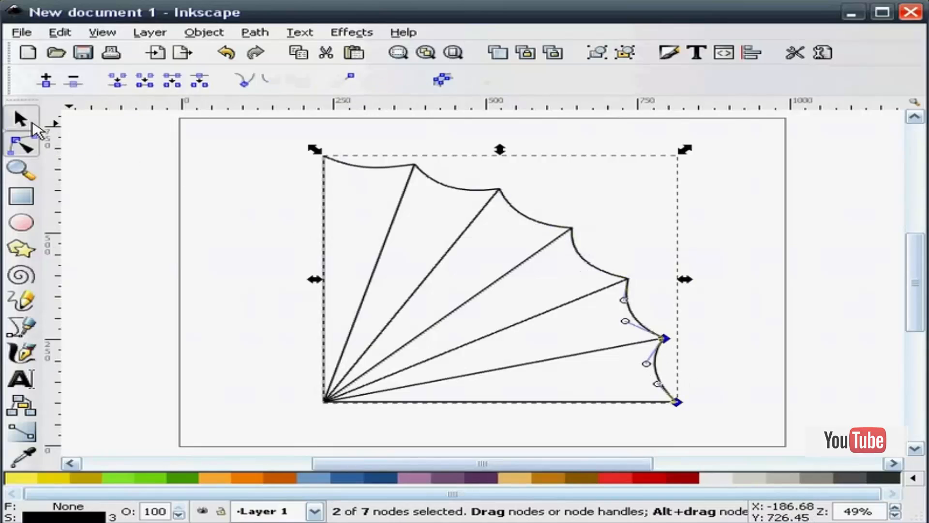
left_click(187, 199)
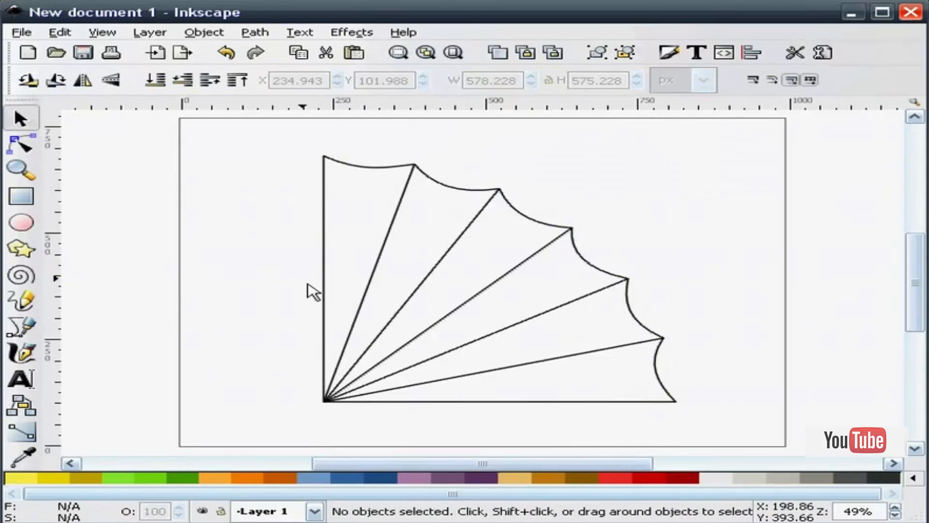
- Duplicate the scalloped outline and scale the copy proportionally toward the fan's corner to about 98 by 97 px
left_click(379, 164)
right_click(378, 163)
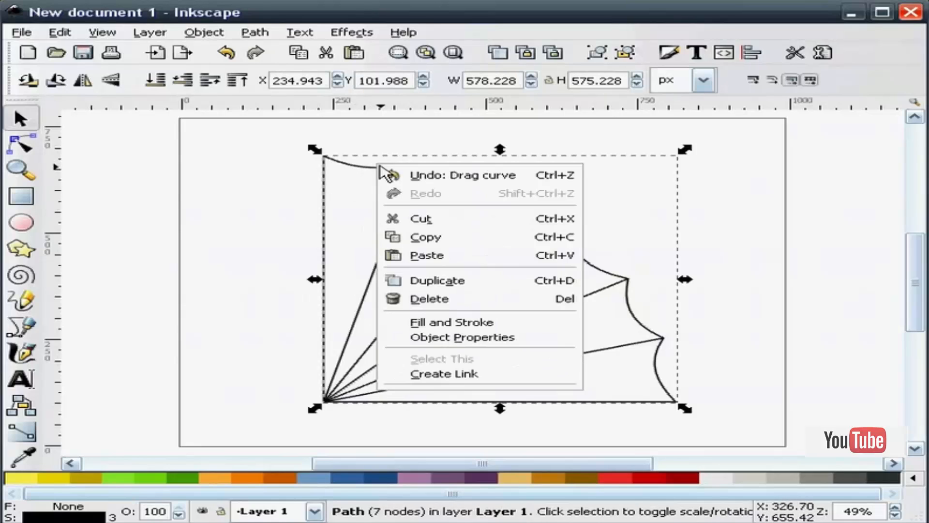
left_click(443, 279)
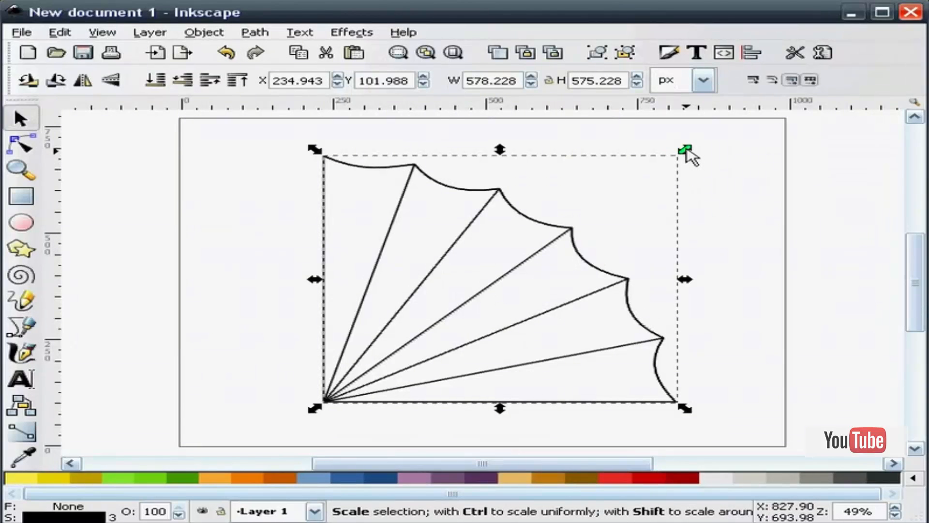
key("ctrl")
left_click_drag(687, 150, 335, 401)
left_click_drag(405, 375, 449, 314)
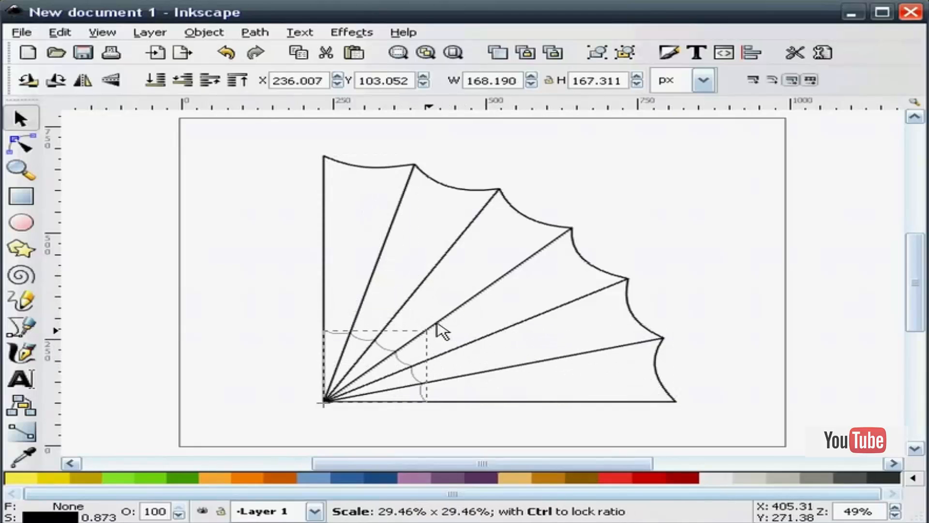
left_click_drag(409, 353, 393, 357)
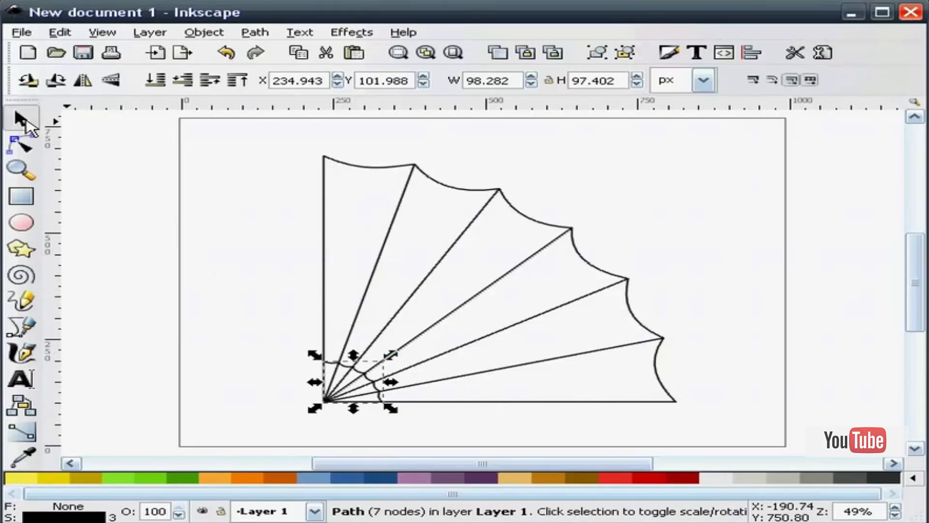
left_click(174, 224)
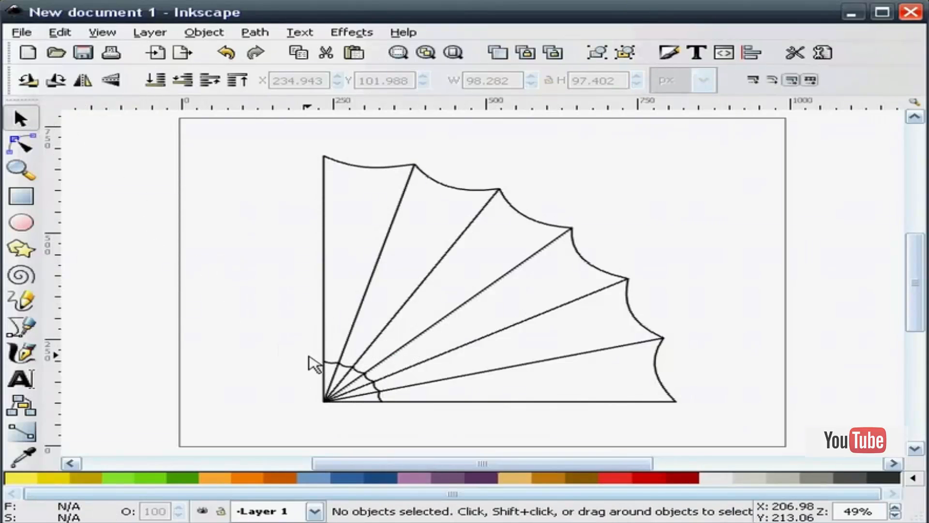
- Interpolate between the small and large scalloped outlines with exponent 0.0, 5 steps, method 2 and duplicated endpaths, without interpolating style
left_click(350, 367)
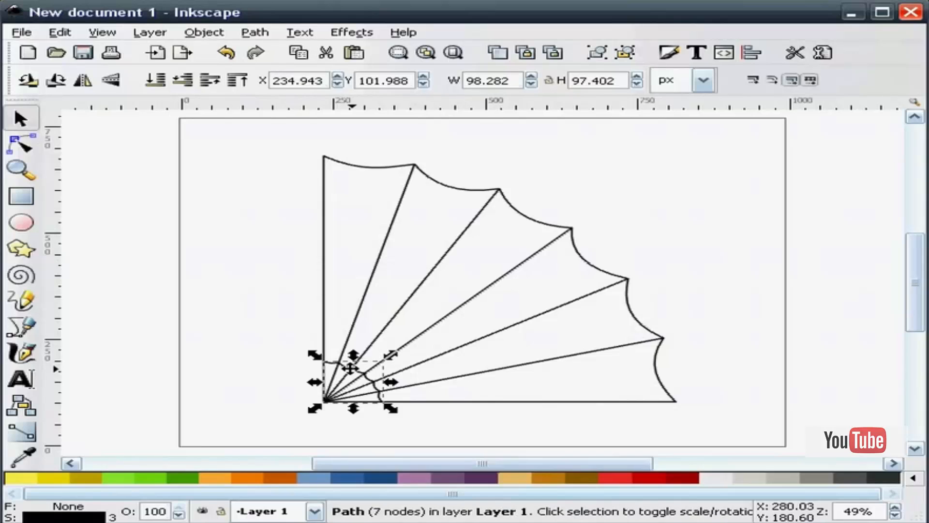
left_click(430, 180, "shift")
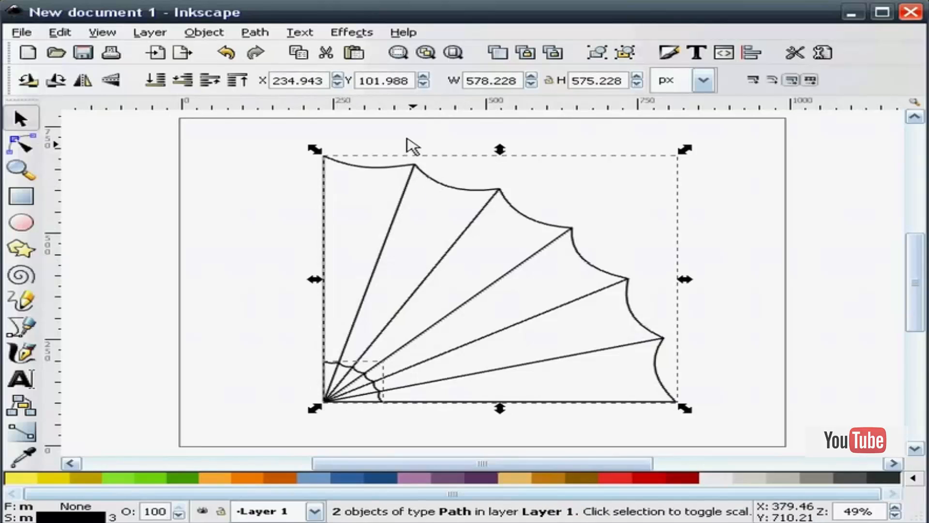
left_click(347, 31)
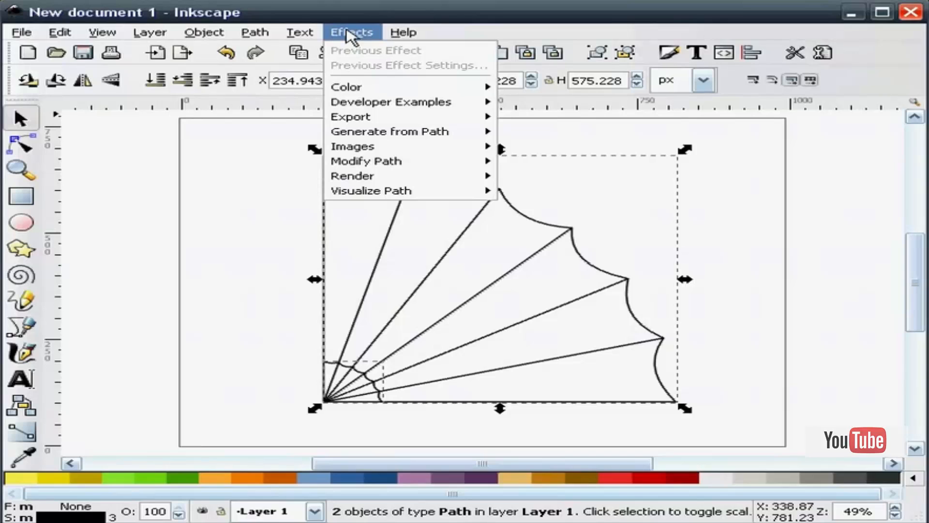
mouse_move(386, 131)
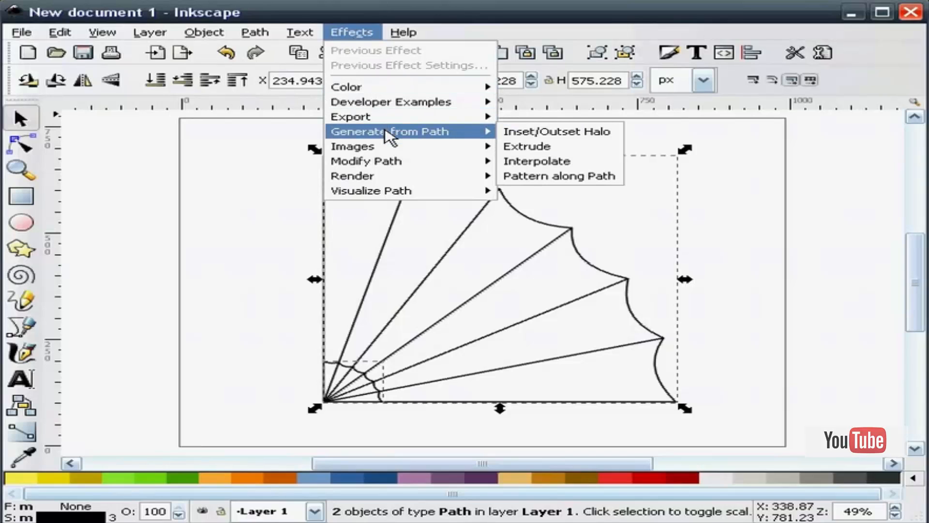
left_click(537, 164)
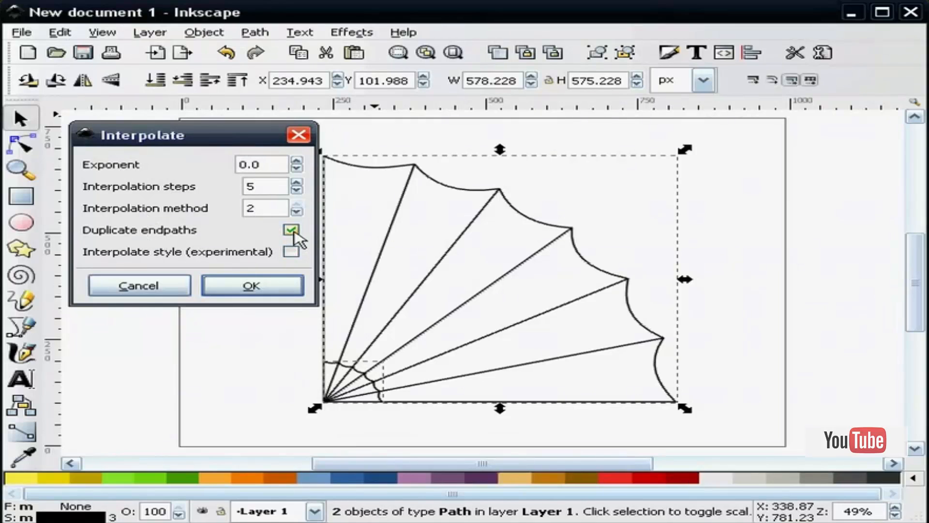
left_click(251, 286)
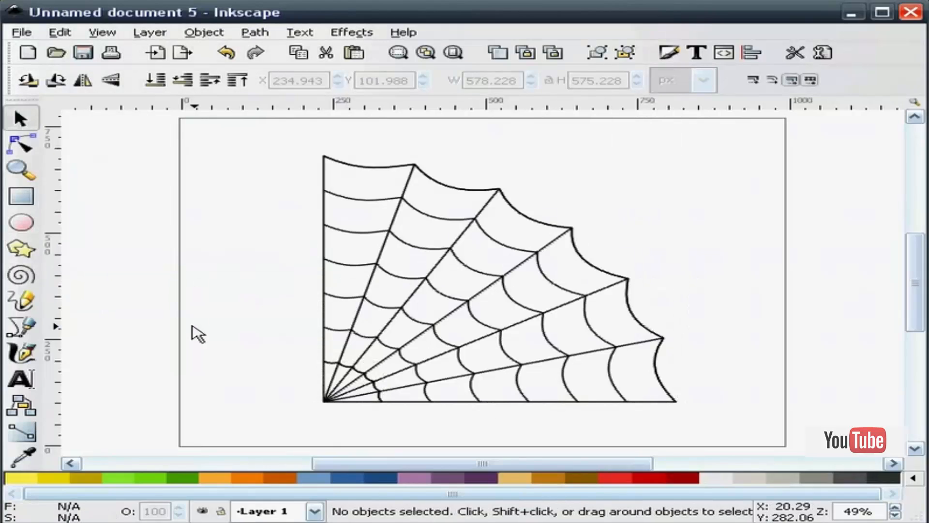